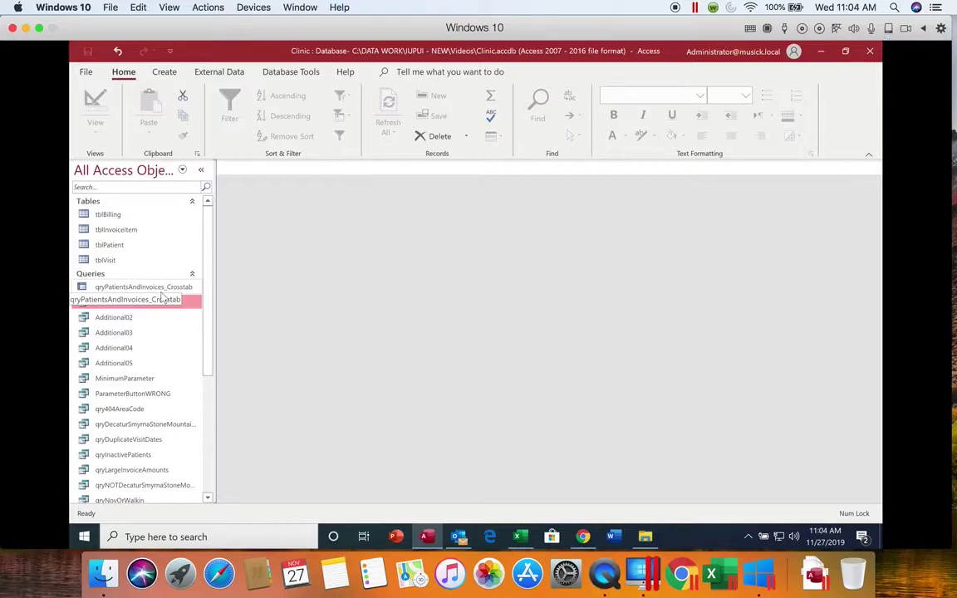
# Step: Start a new crosstab query with the Crosstab Query Wizard, using the query qryPatientsAndInvoices as its source
pyautogui.press('Escape')
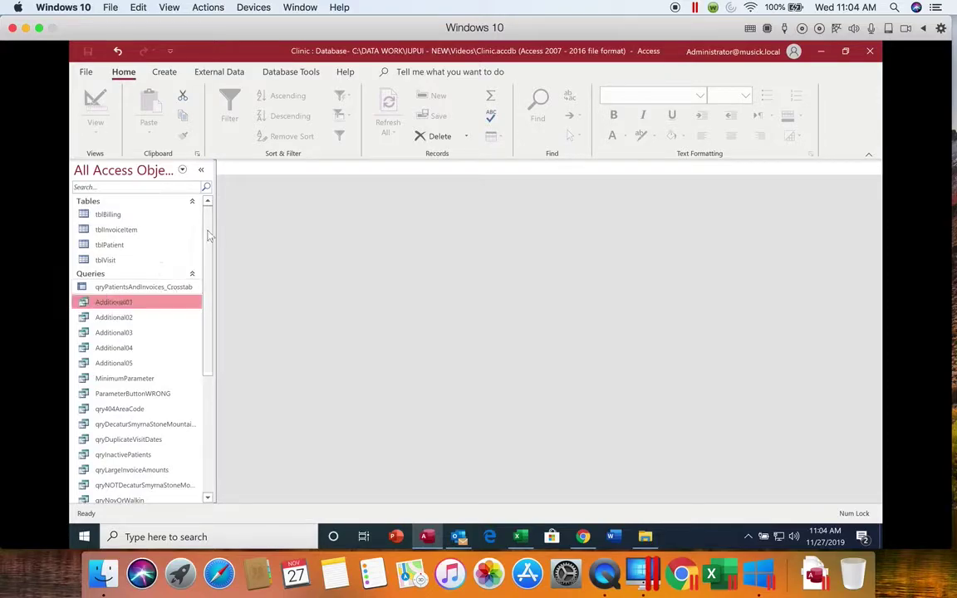
pyautogui.click(164, 72)
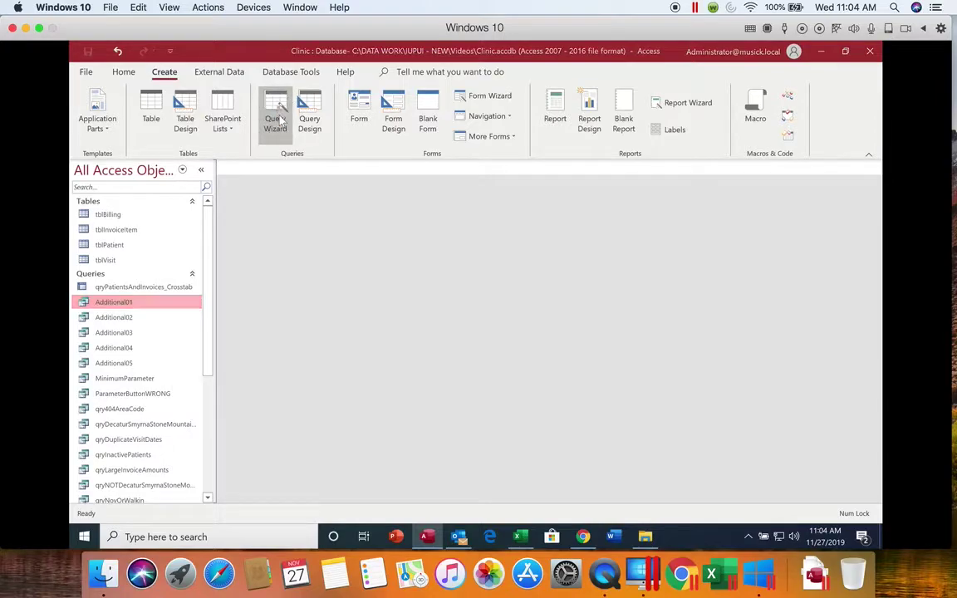
pyautogui.click(277, 121)
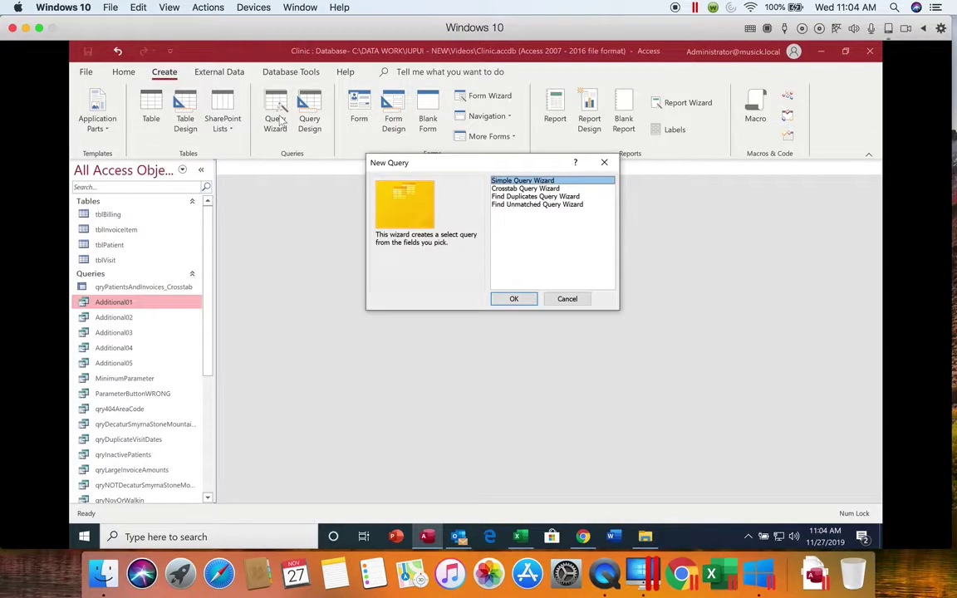
pyautogui.click(525, 189)
pyautogui.click(513, 298)
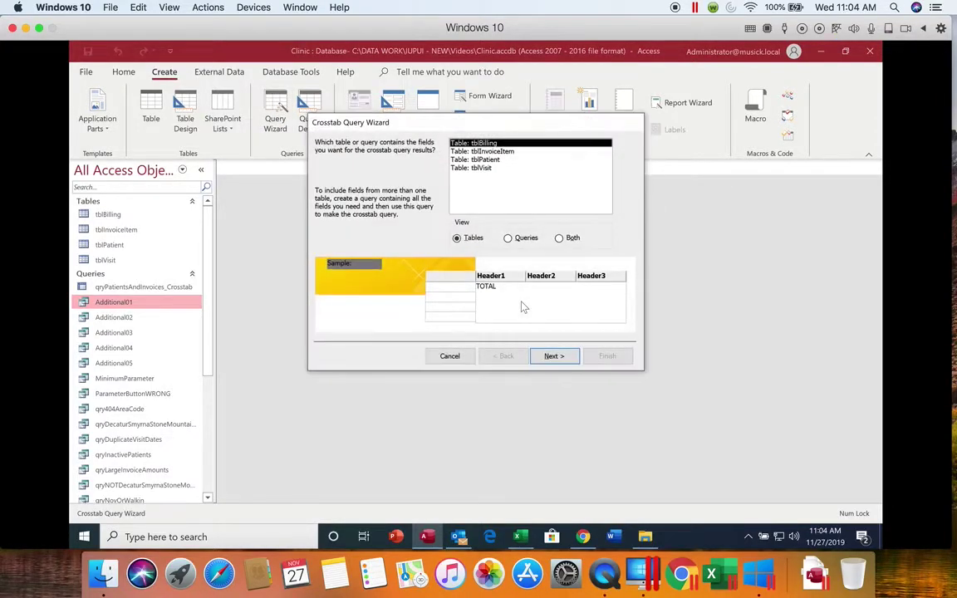
pyautogui.click(508, 239)
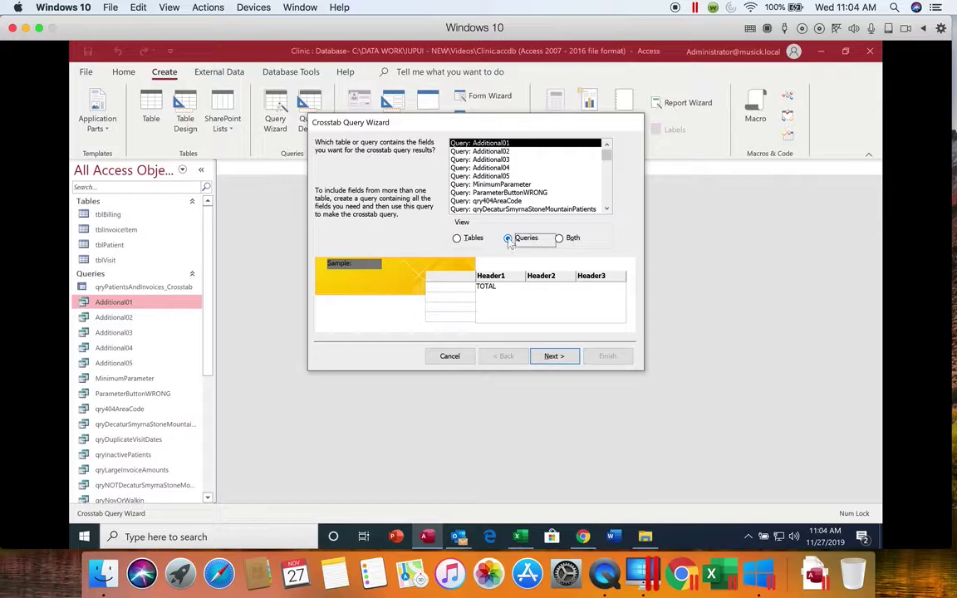
pyautogui.click(609, 196)
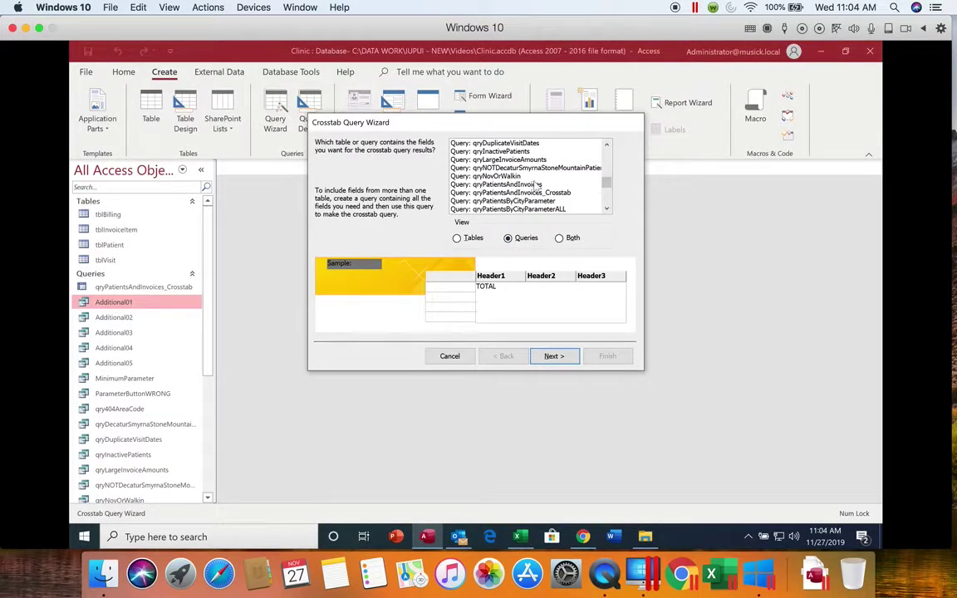
pyautogui.click(497, 184)
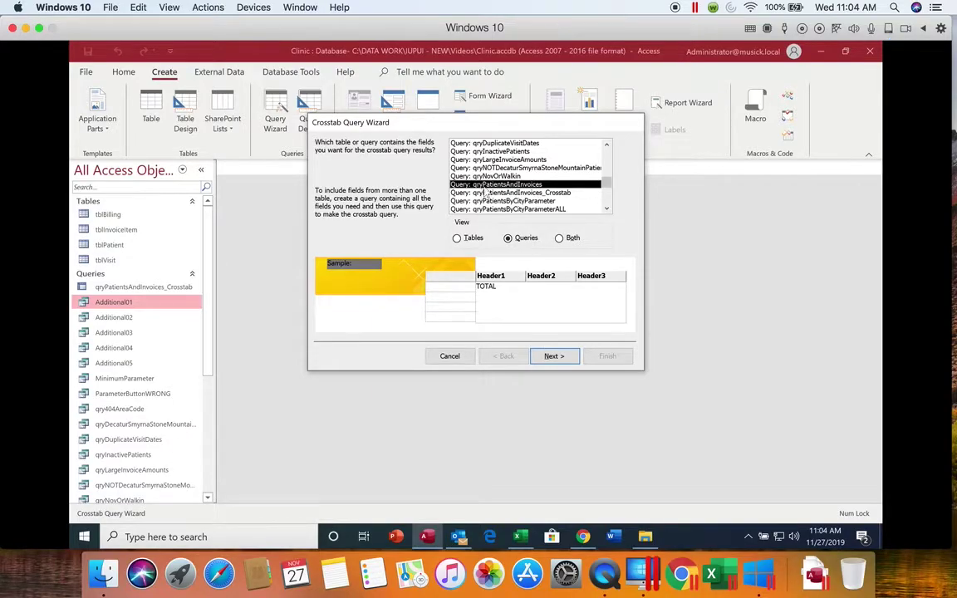
pyautogui.click(550, 362)
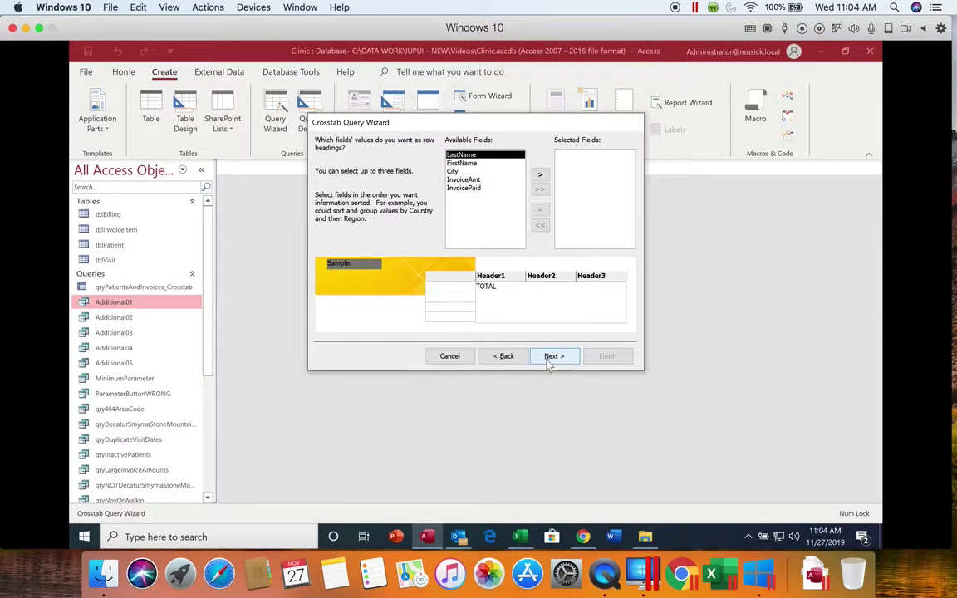
# Step: Use City as the crosstab's row heading and InvoicePaid as its column heading
pyautogui.click(485, 171)
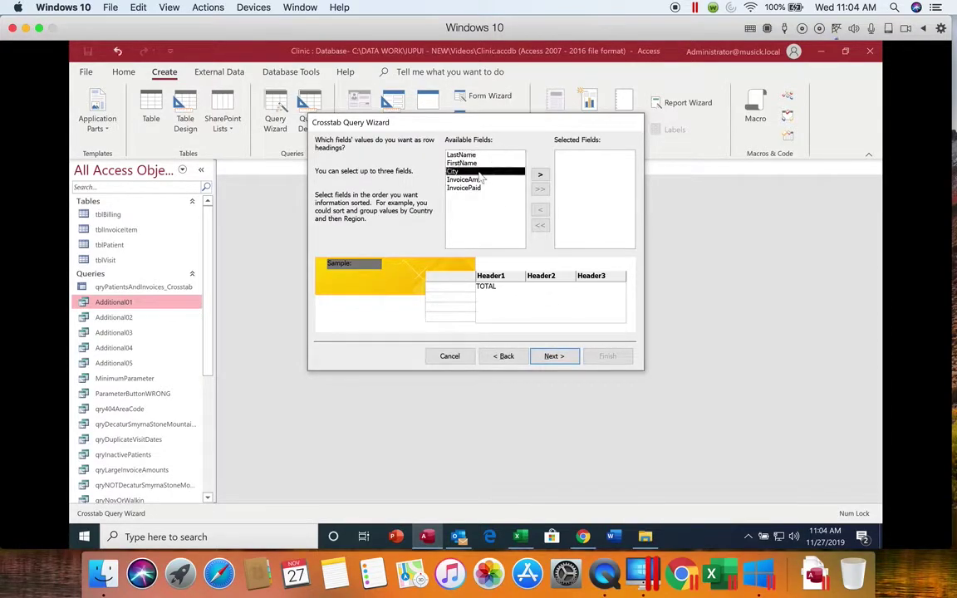
pyautogui.click(539, 176)
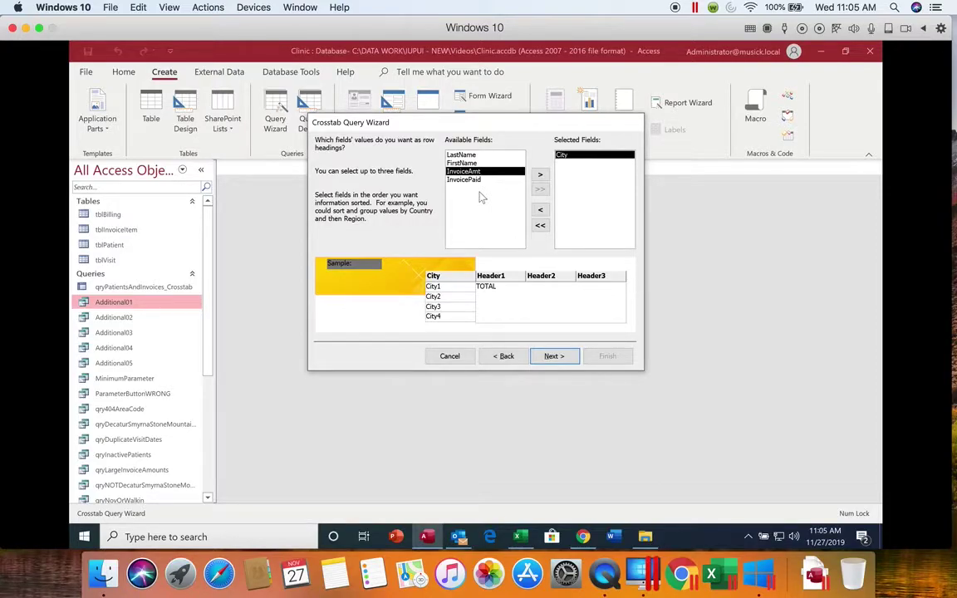
pyautogui.click(548, 359)
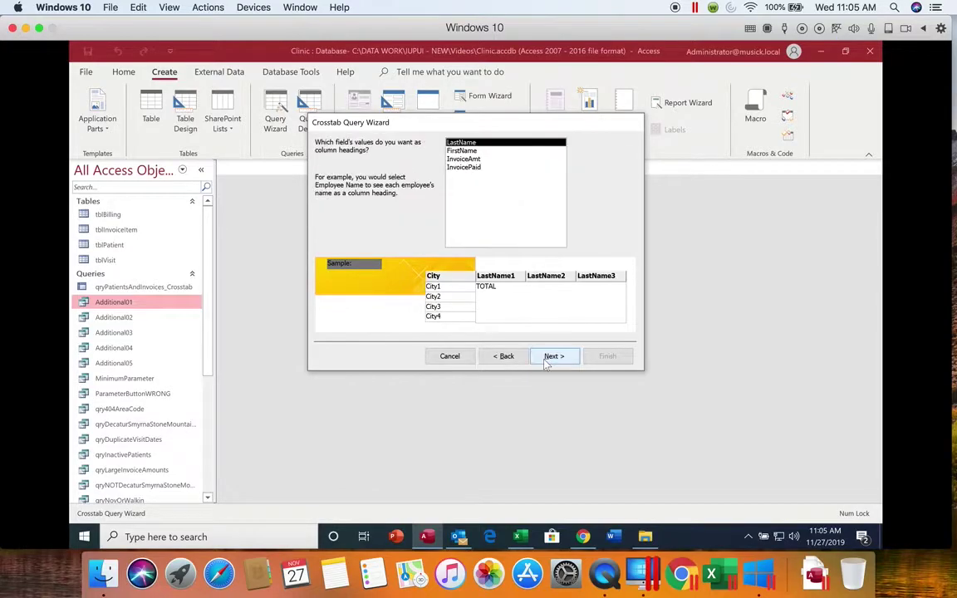
pyautogui.click(474, 167)
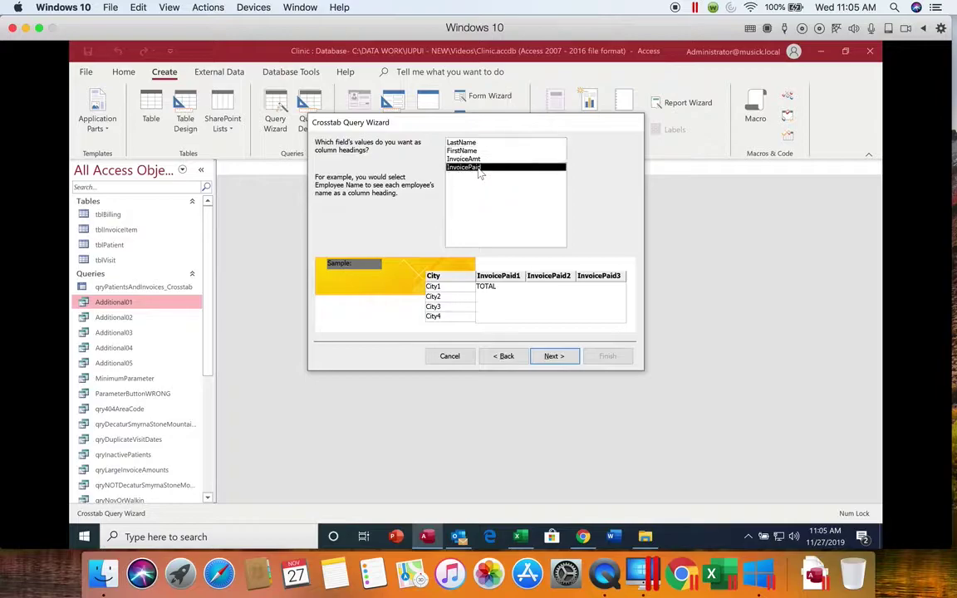
pyautogui.click(550, 357)
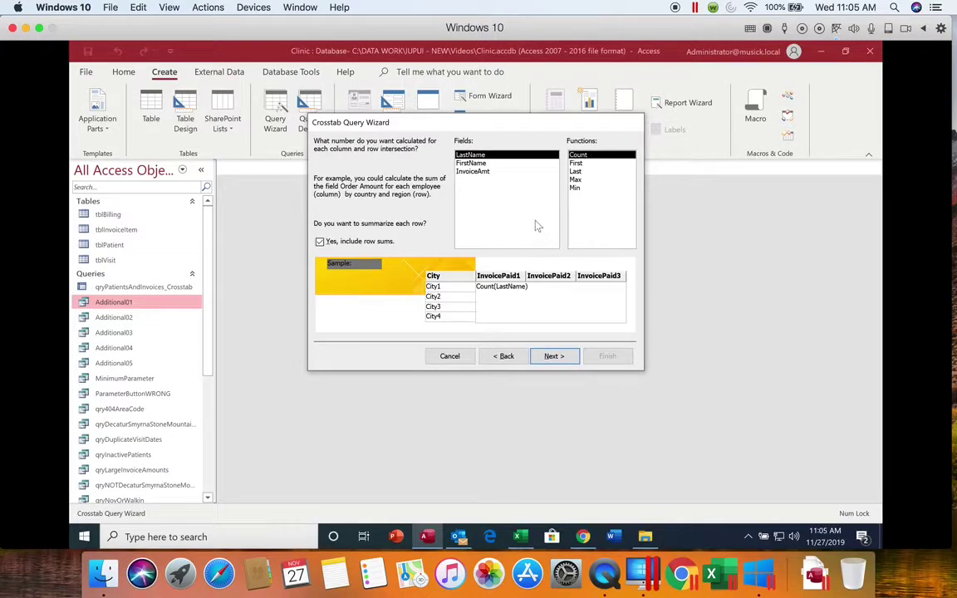
# Step: Calculate the Sum of InvoiceAmt without row sums and finish the wizard with the suggested name, viewing the query
pyautogui.click(486, 173)
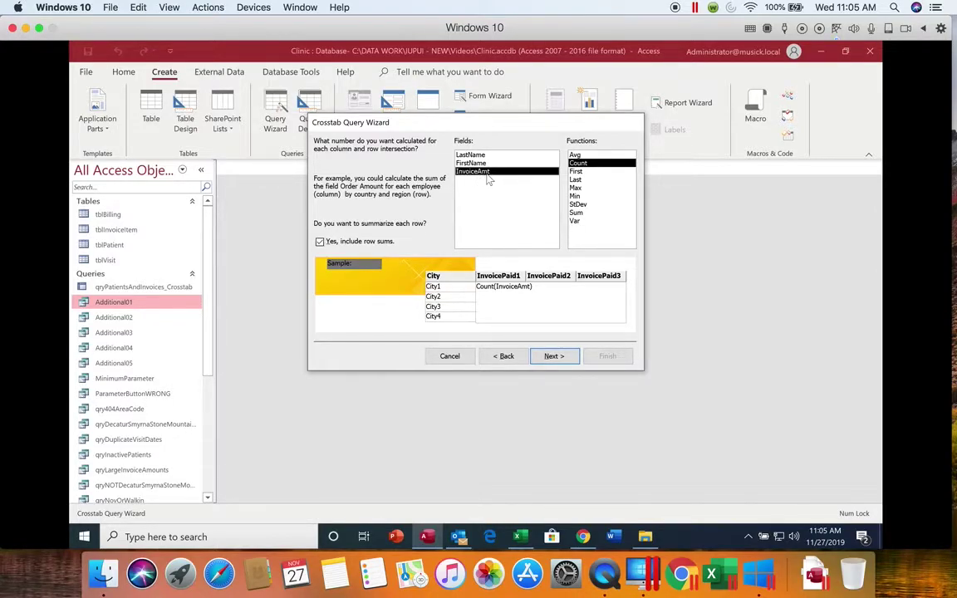
pyautogui.click(581, 213)
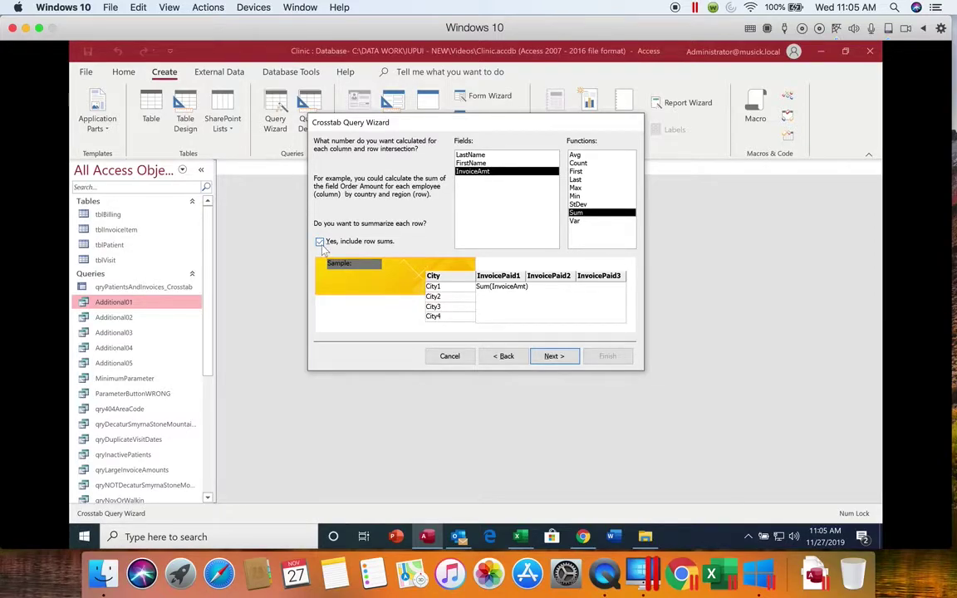
pyautogui.click(320, 242)
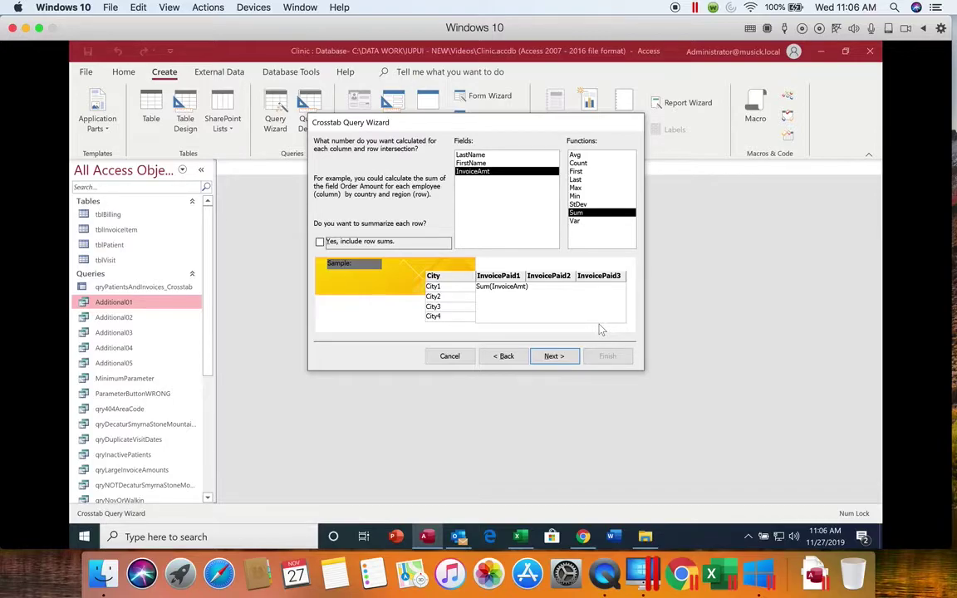
pyautogui.click(561, 358)
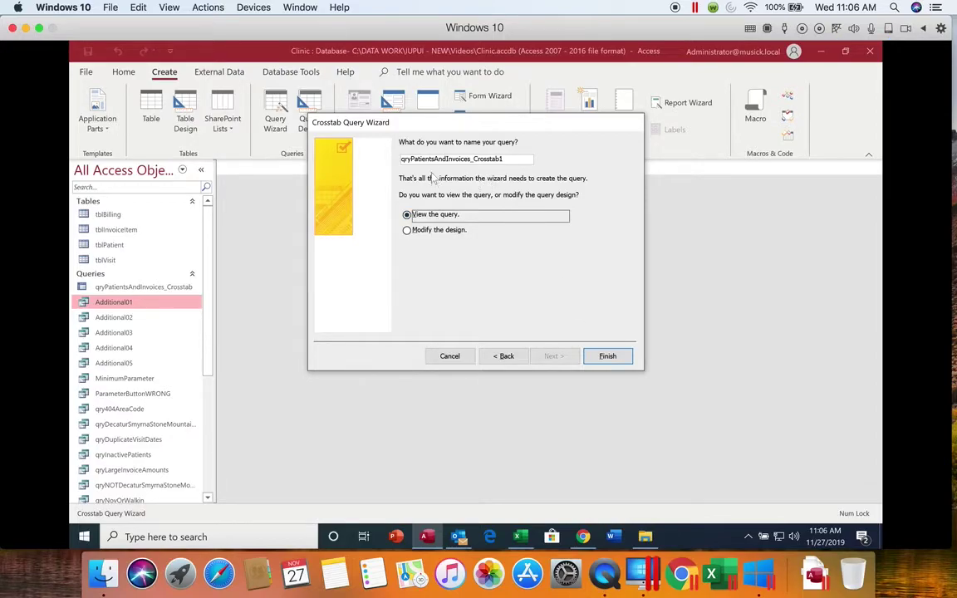
pyautogui.click(608, 359)
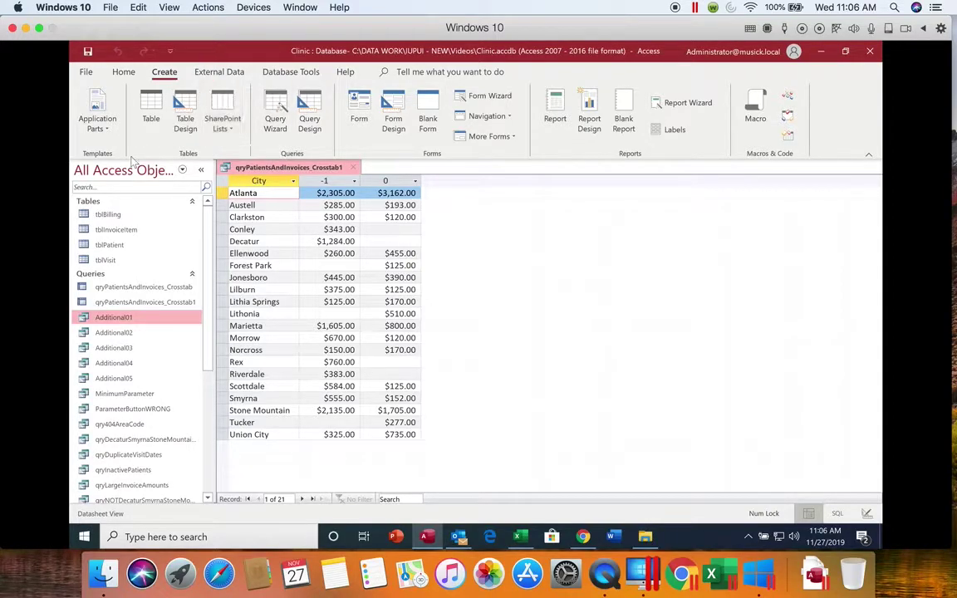
# Step: Examine the new crosstab query's structure in Design View and close the query
pyautogui.click(124, 72)
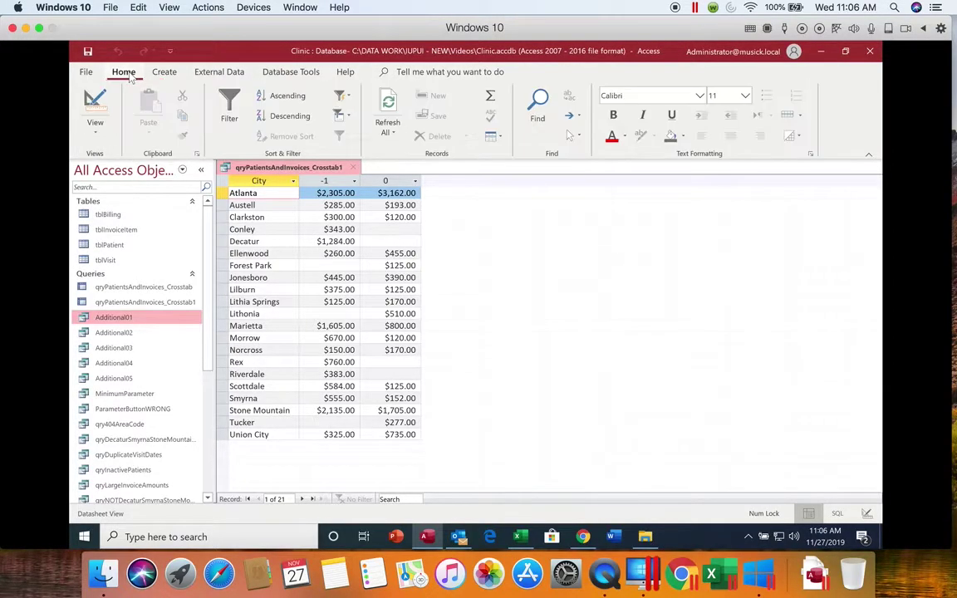
pyautogui.click(95, 125)
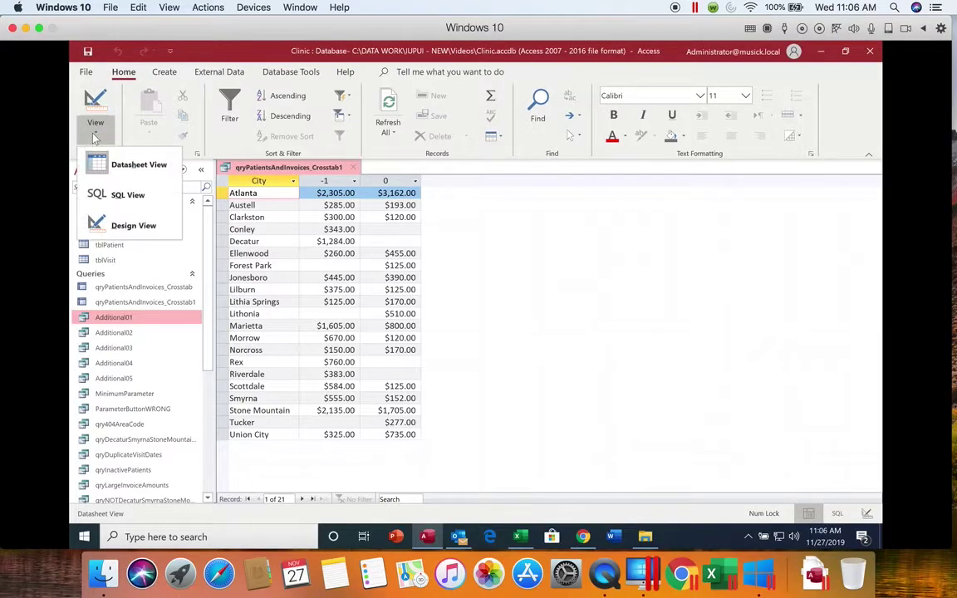
pyautogui.click(124, 225)
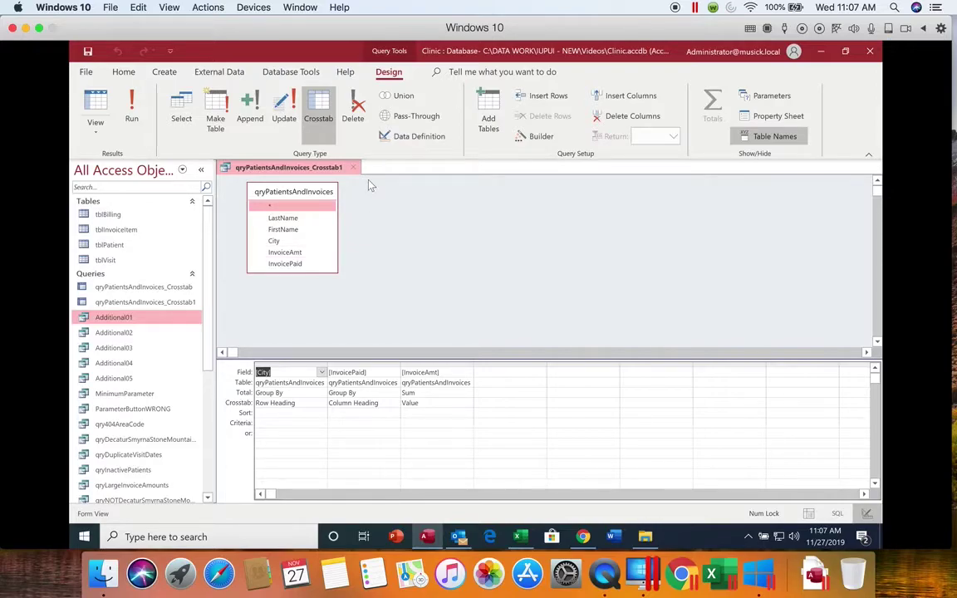
pyautogui.click(353, 168)
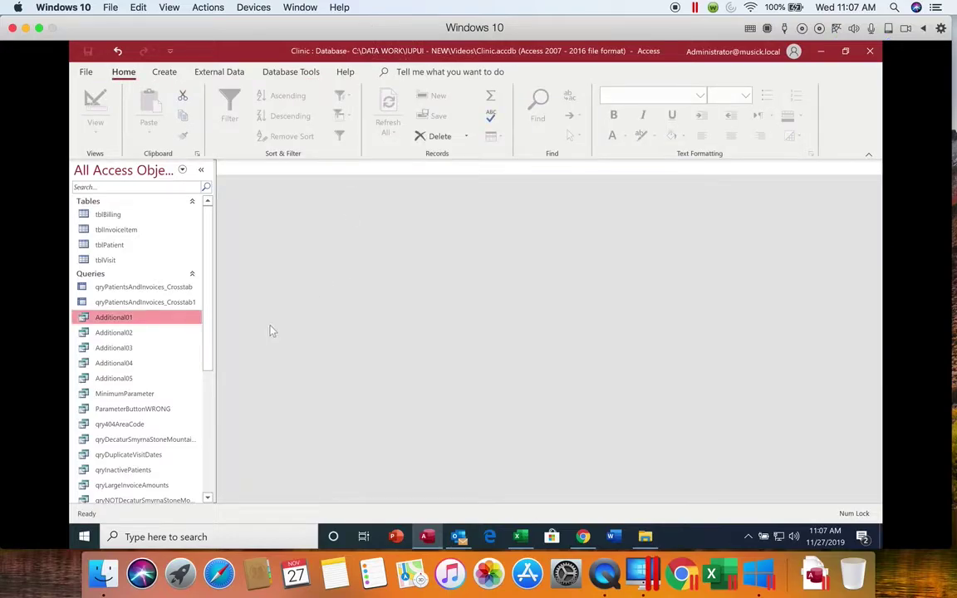
# Step: Copy the query qryPatientsAndInvoices and paste it into the database as a new query
pyautogui.moveTo(211, 338); pyautogui.dragTo(213, 426)
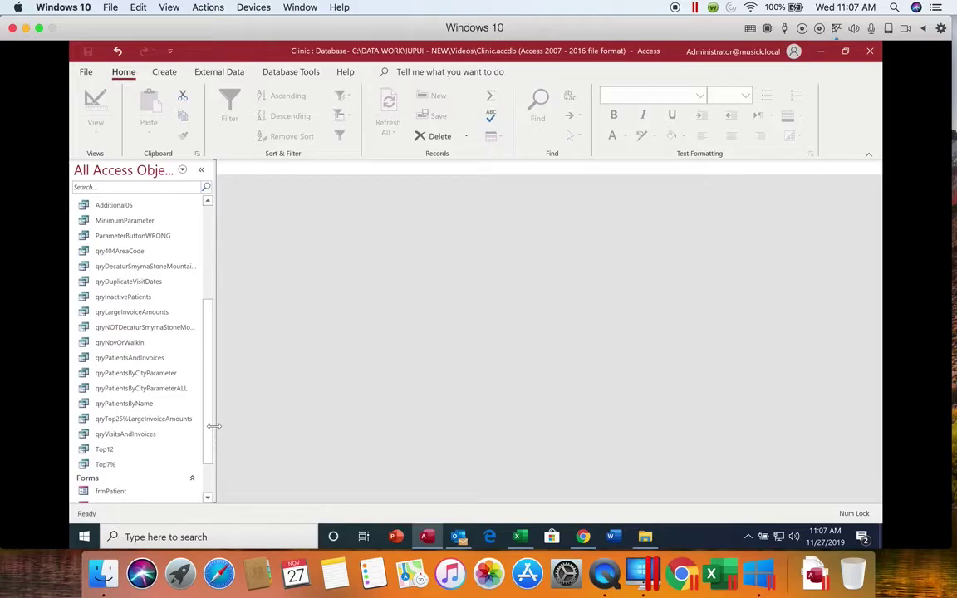
pyautogui.click(147, 359)
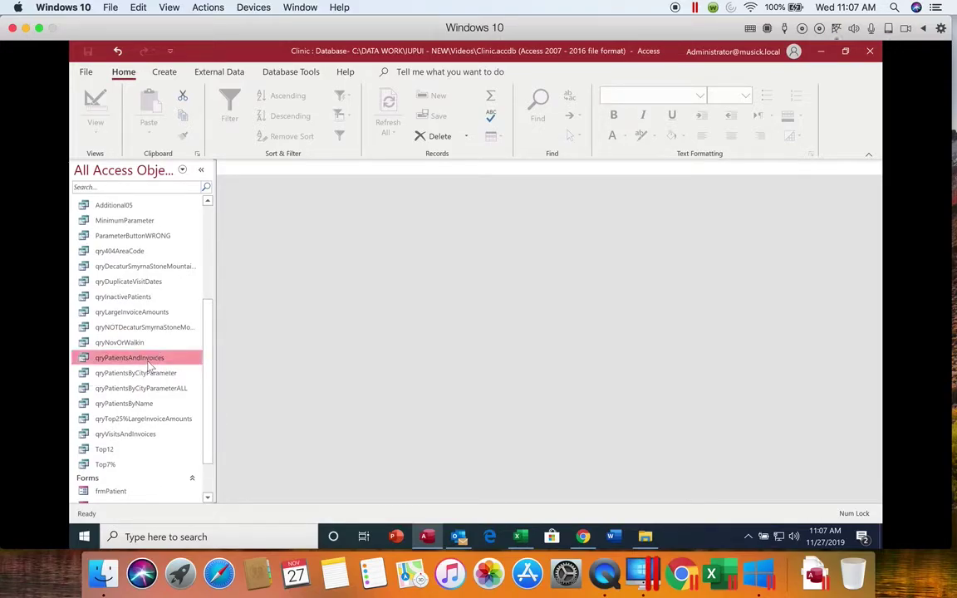
pyautogui.rightClick(149, 364)
pyautogui.click(176, 314)
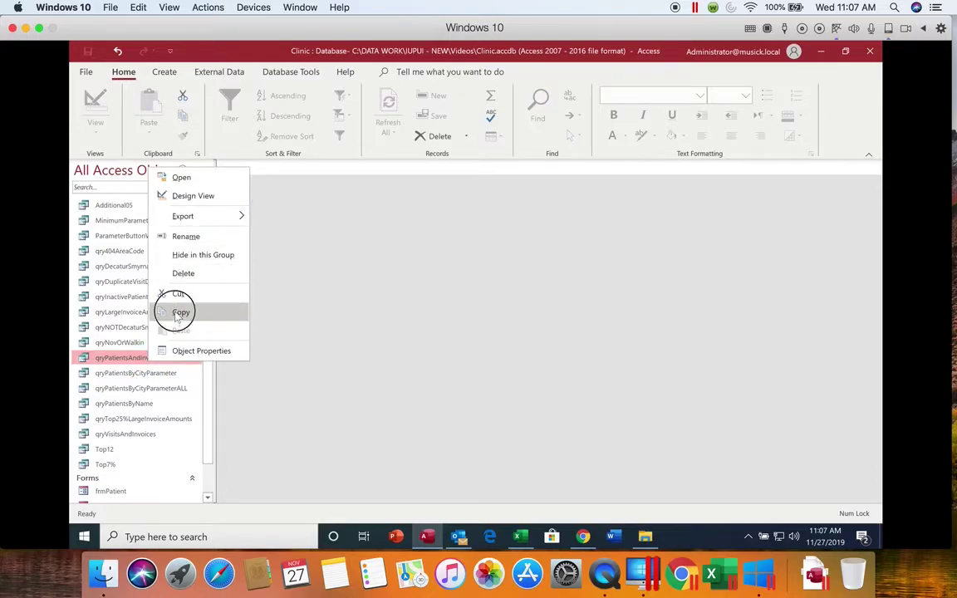
pyautogui.rightClick(131, 481)
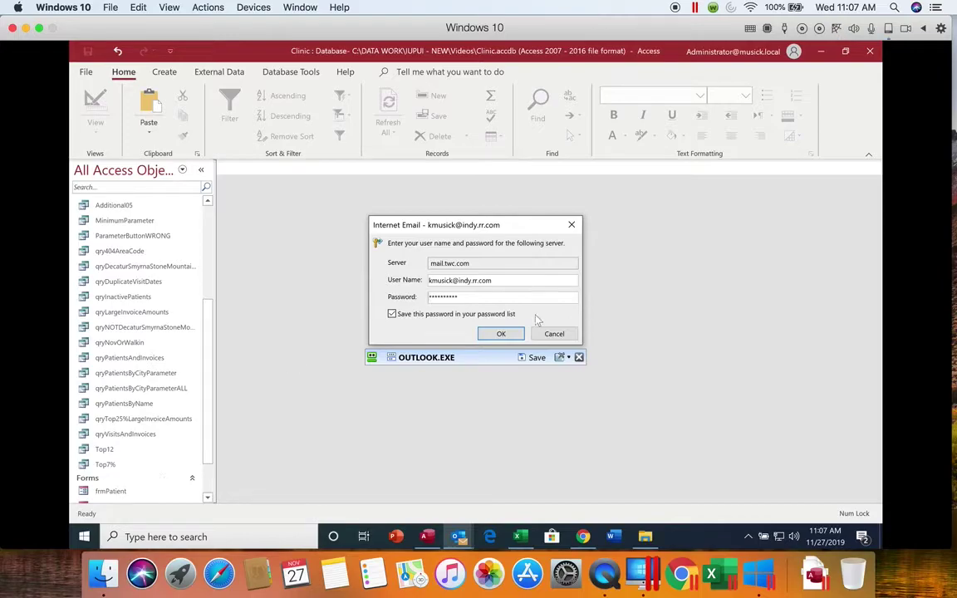
pyautogui.click(501, 333)
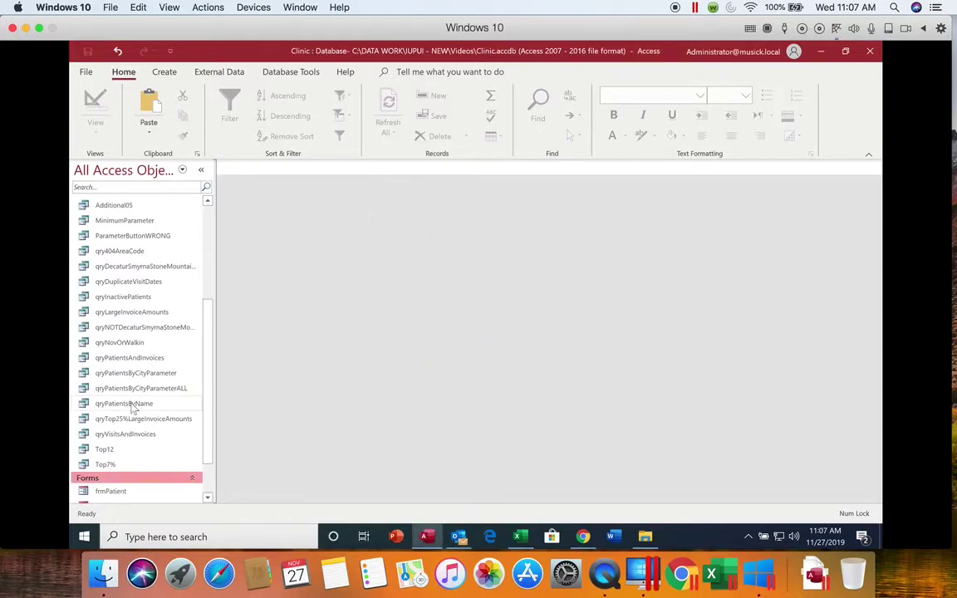
pyautogui.rightClick(97, 482)
pyautogui.click(113, 466)
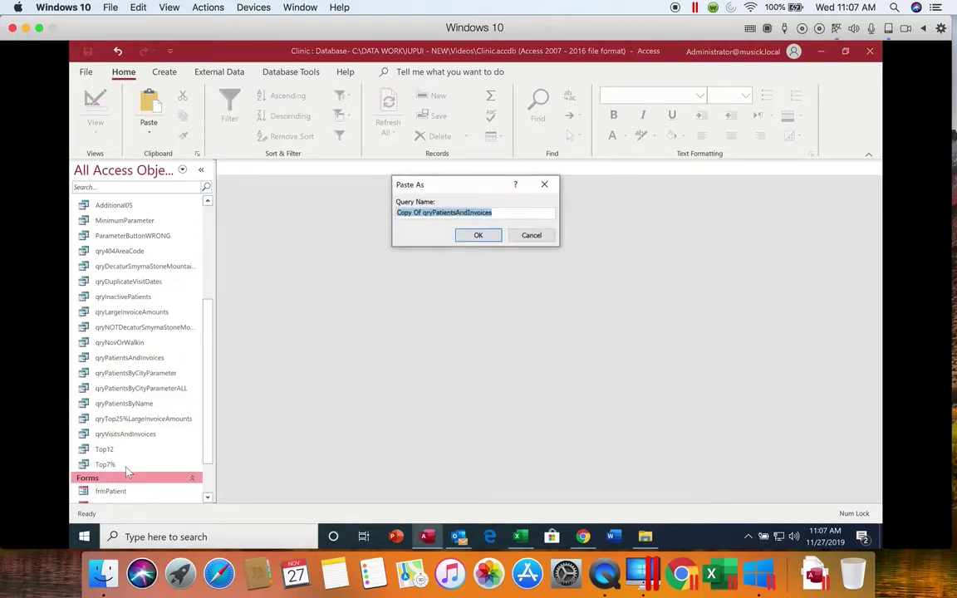
# Step: Name the pasted query qryCrosstabNoWizard and confirm the copy
pyautogui.click(426, 214)
pyautogui.click(425, 214)
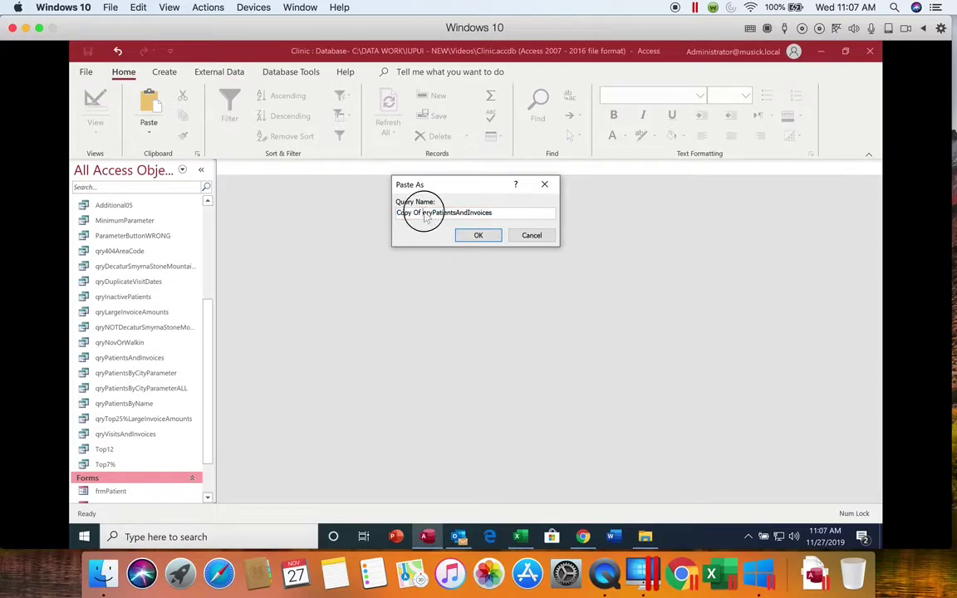
pyautogui.moveTo(425, 214); pyautogui.dragTo(389, 213)
pyautogui.press('BackSpace')
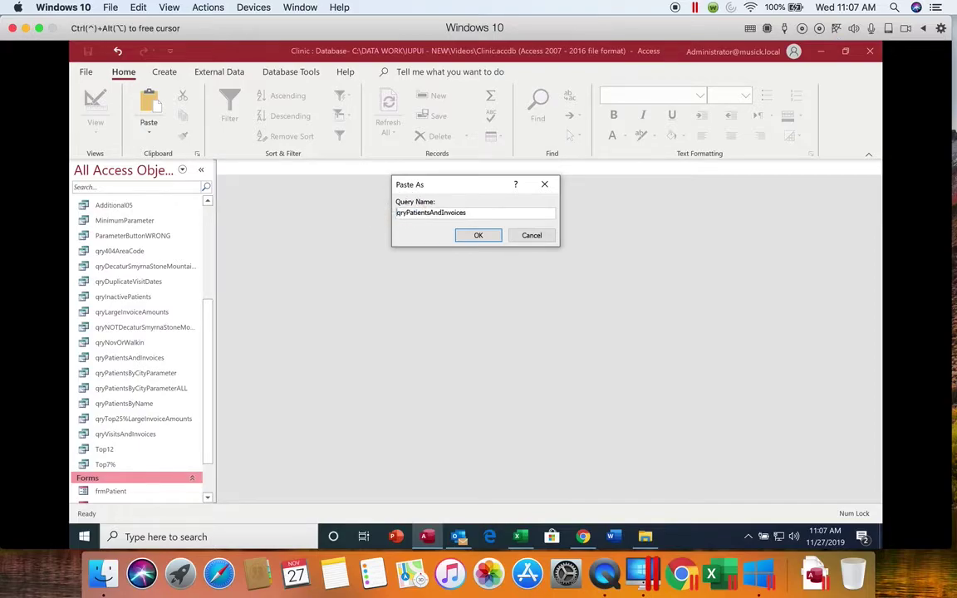
pyautogui.click(408, 216)
pyautogui.moveTo(408, 216); pyautogui.dragTo(489, 208)
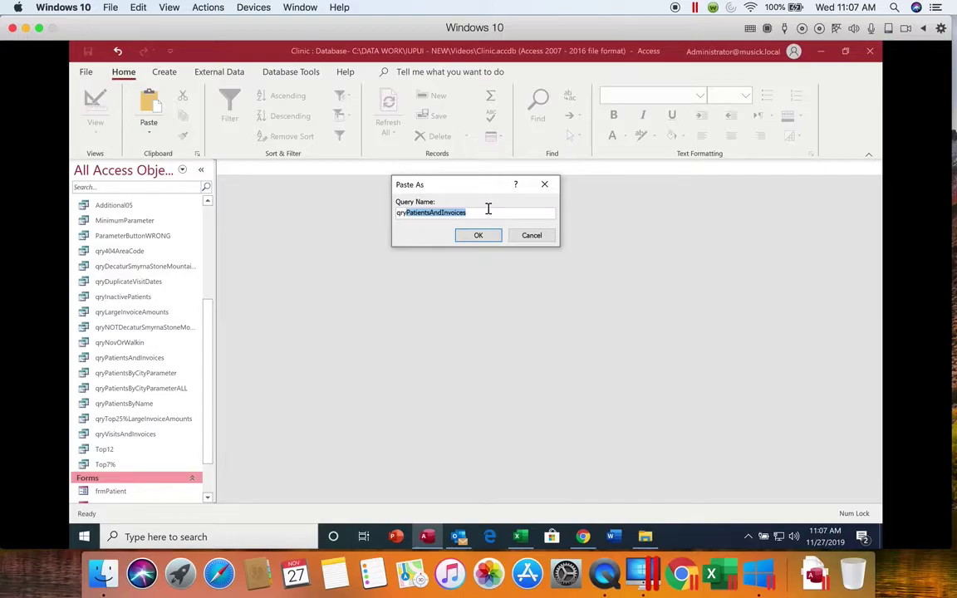
pyautogui.write('CrosstabN')
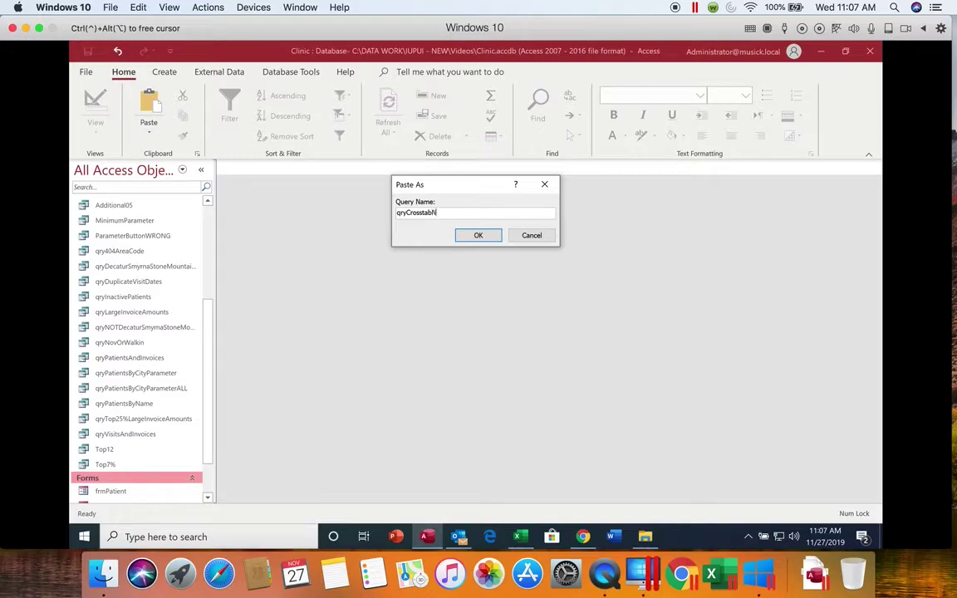
pyautogui.write('oWizard')
pyautogui.press('Return')
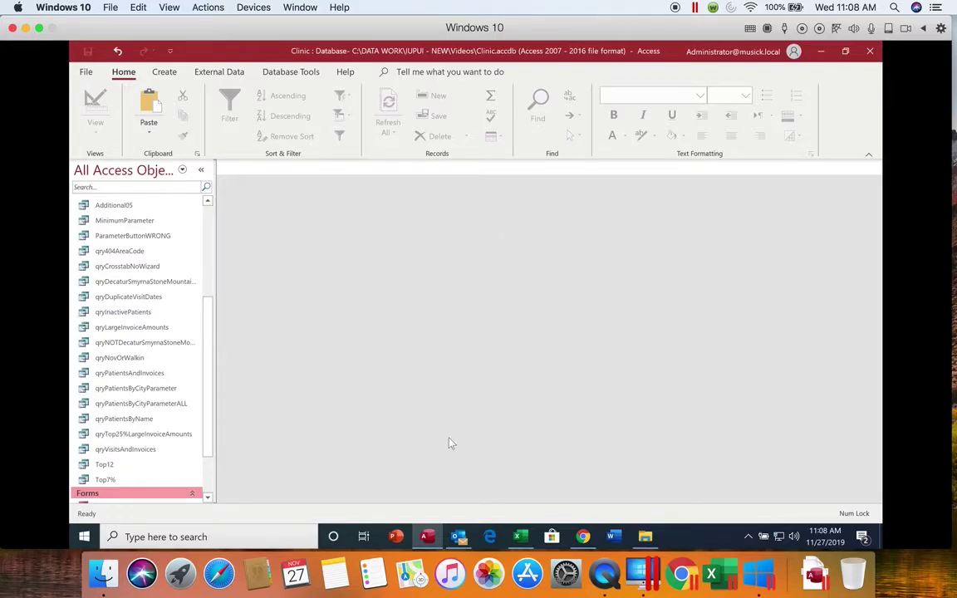
# Step: Open the query qryCrosstabNoWizard and switch it to Design View
pyautogui.moveTo(208, 413); pyautogui.dragTo(207, 339)
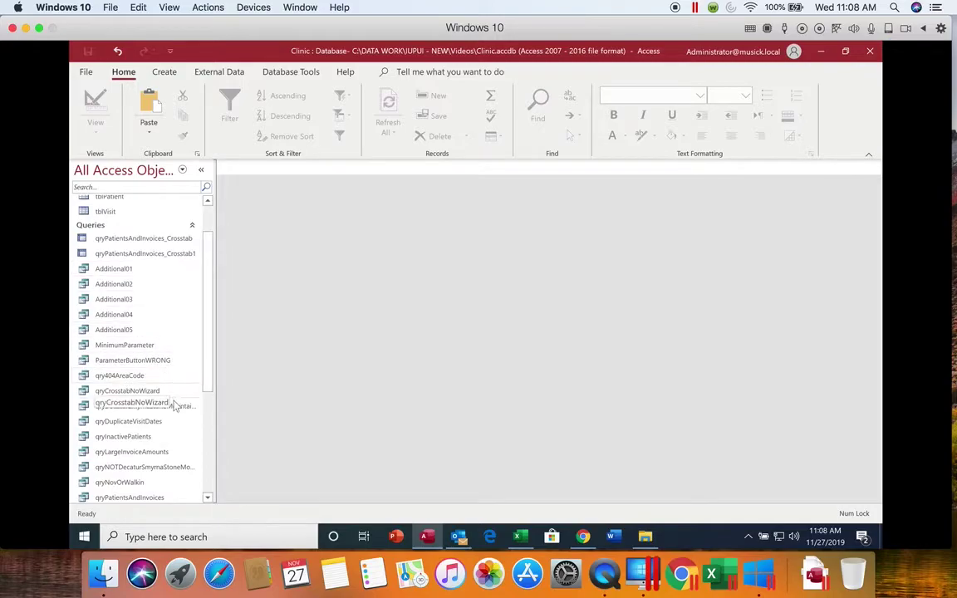
pyautogui.click(146, 391)
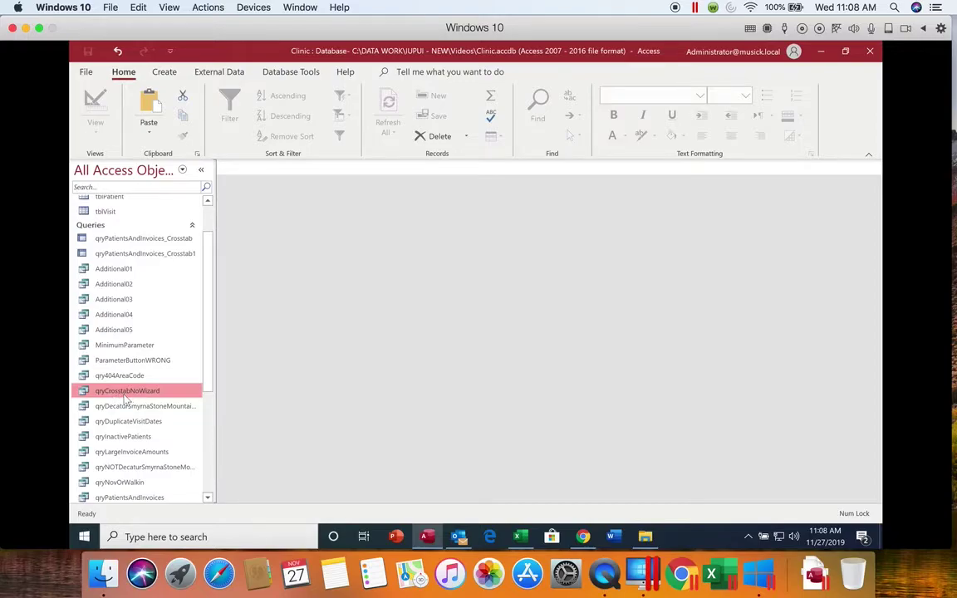
pyautogui.doubleClick(127, 394)
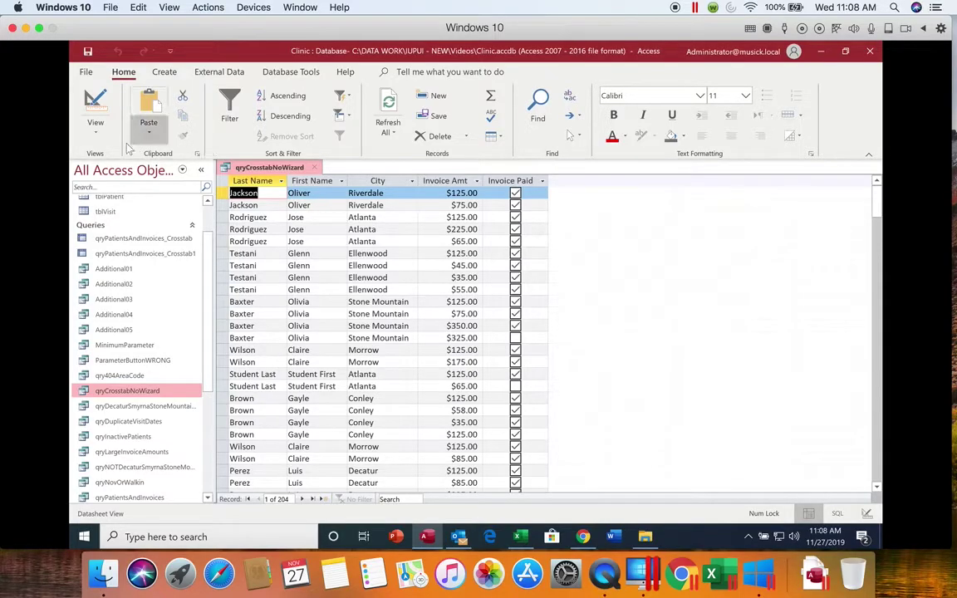
pyautogui.click(96, 133)
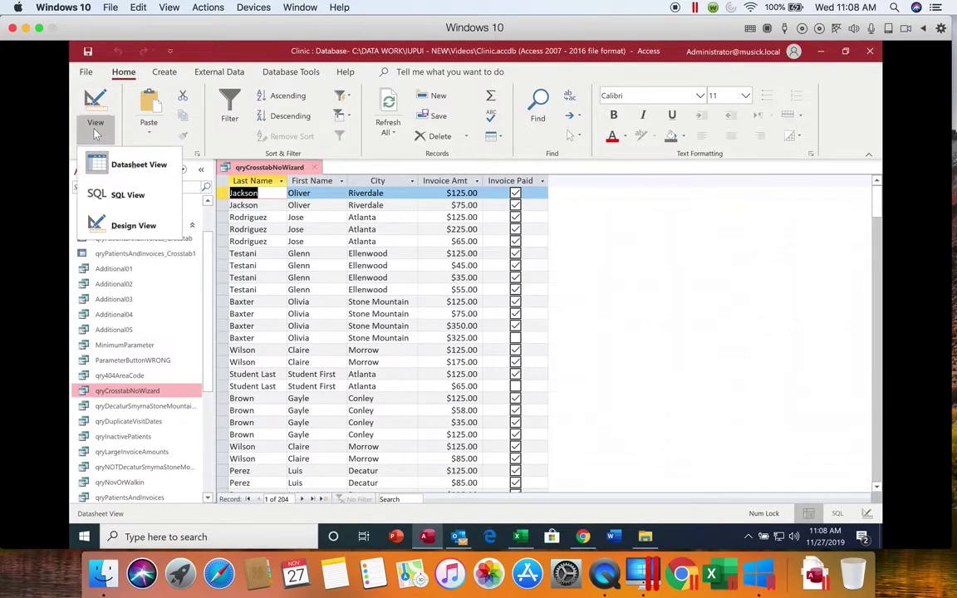
pyautogui.click(104, 221)
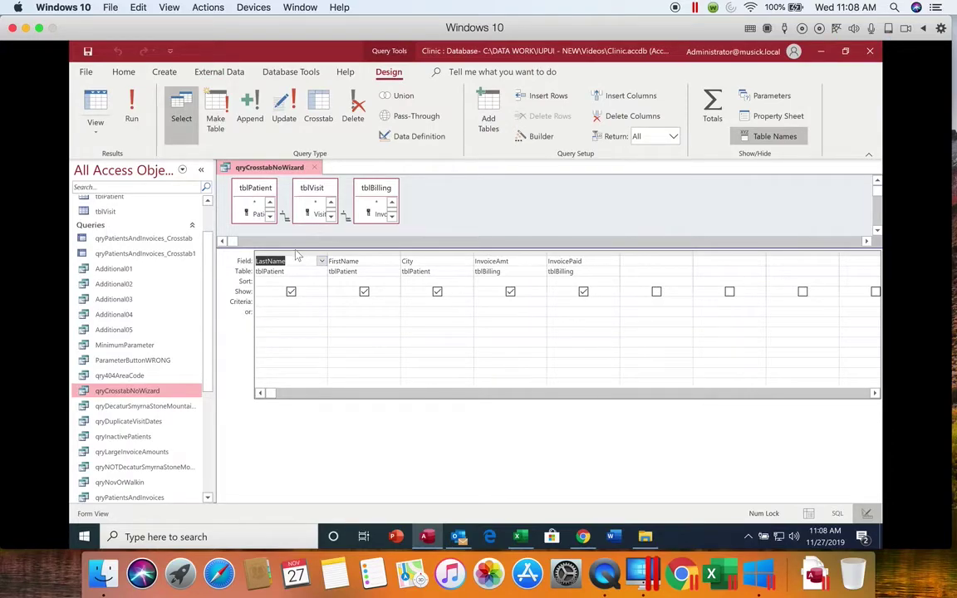
# Step: Delete the LastName and FirstName columns from the query design grid
pyautogui.click(295, 254)
pyautogui.rightClick(297, 259)
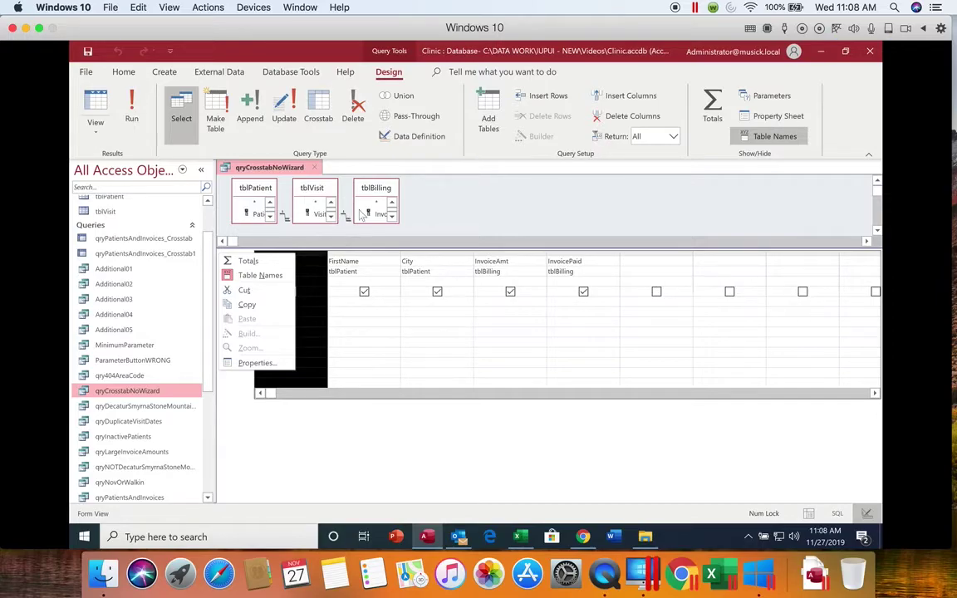
pyautogui.click(624, 117)
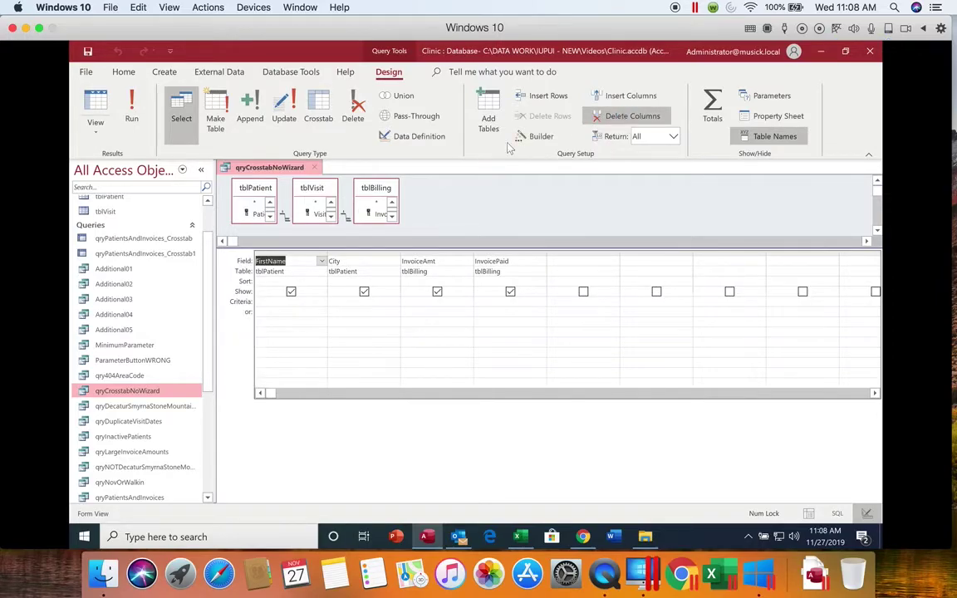
pyautogui.click(307, 255)
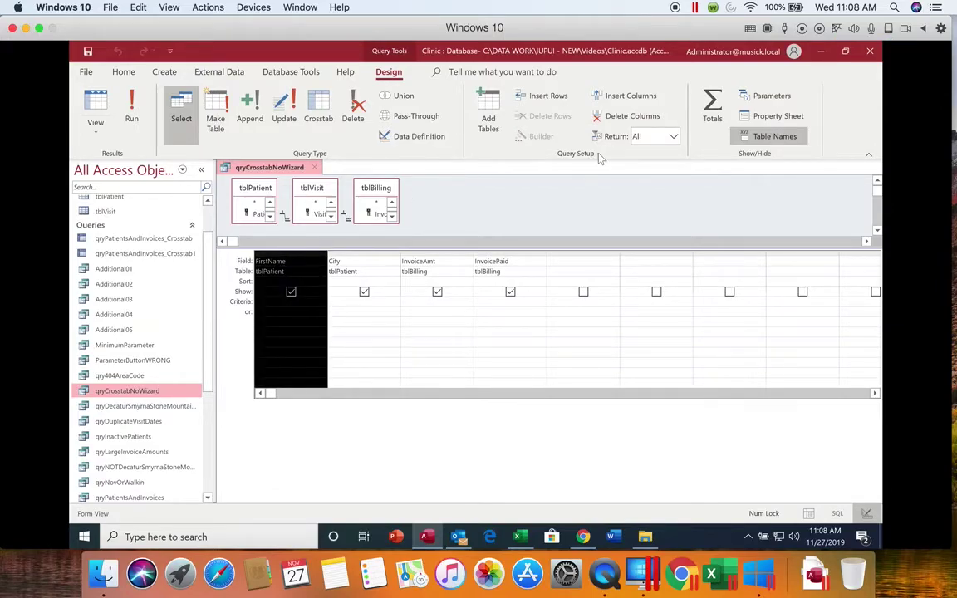
pyautogui.click(637, 117)
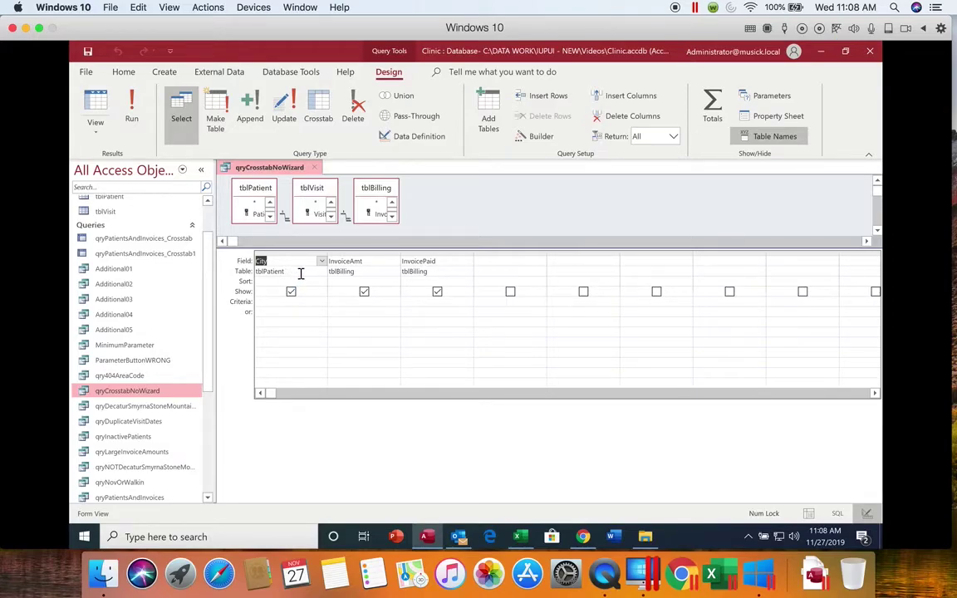
# Step: Move the InvoicePaid column in front of InvoiceAmt in the query design grid
pyautogui.click(422, 256)
pyautogui.moveTo(423, 261); pyautogui.dragTo(356, 266)
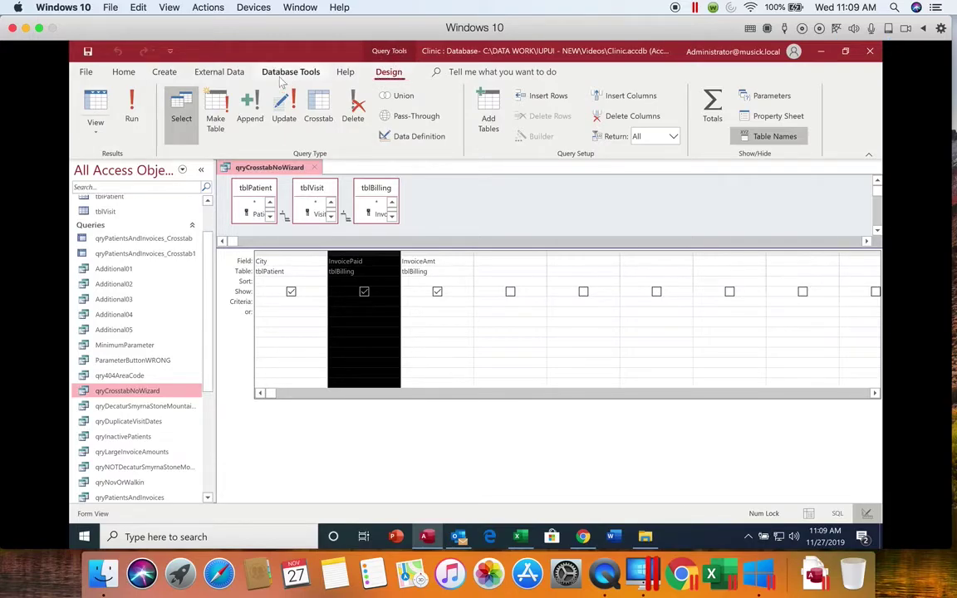
# Step: Convert the query to a Crosstab query and make the City field the Row Heading
pyautogui.click(319, 116)
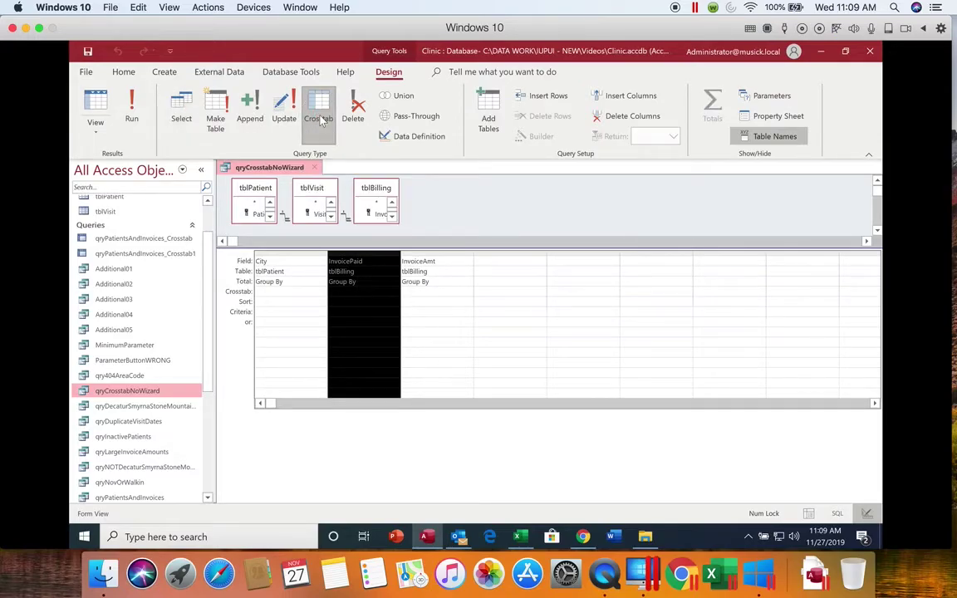
pyautogui.click(266, 291)
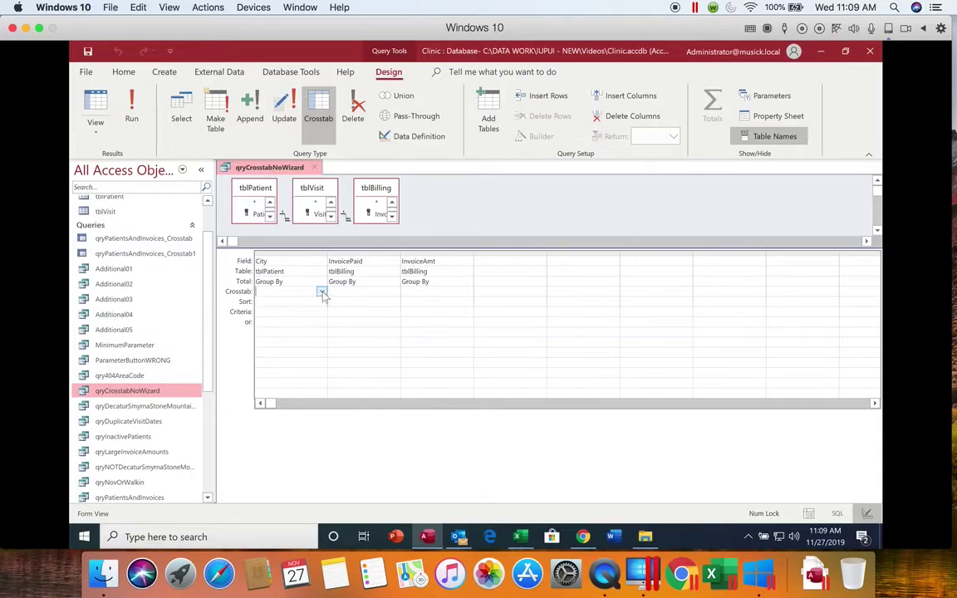
pyautogui.click(322, 293)
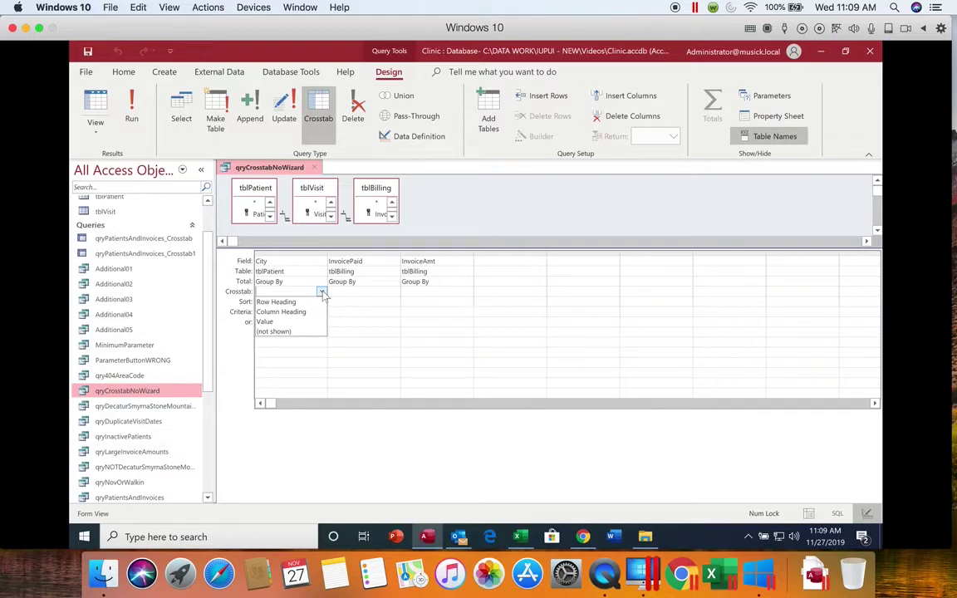
pyautogui.click(309, 302)
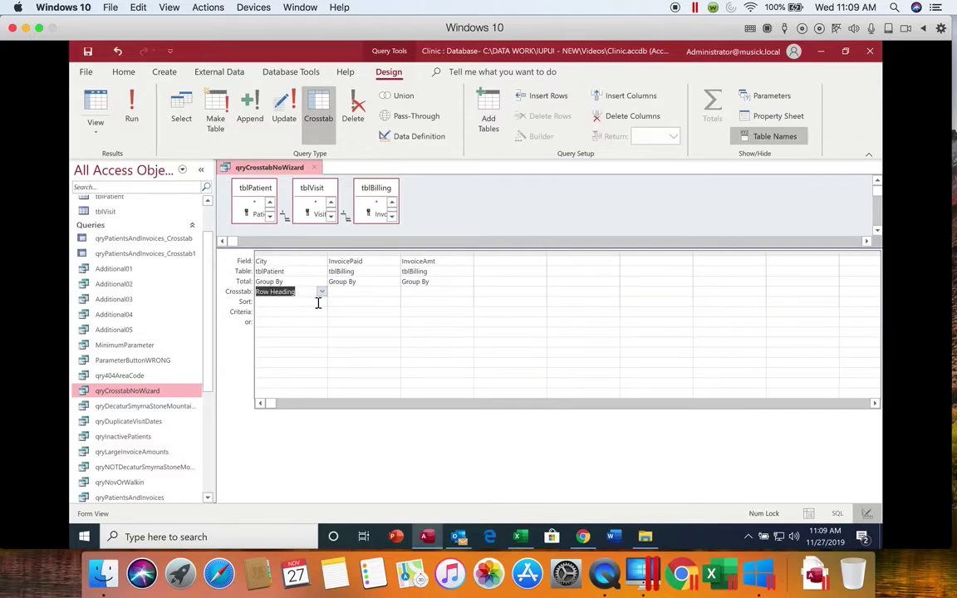
# Step: Set the Crosstab role of InvoicePaid to Column Heading and that of InvoiceAmt to Value
pyautogui.click(390, 293)
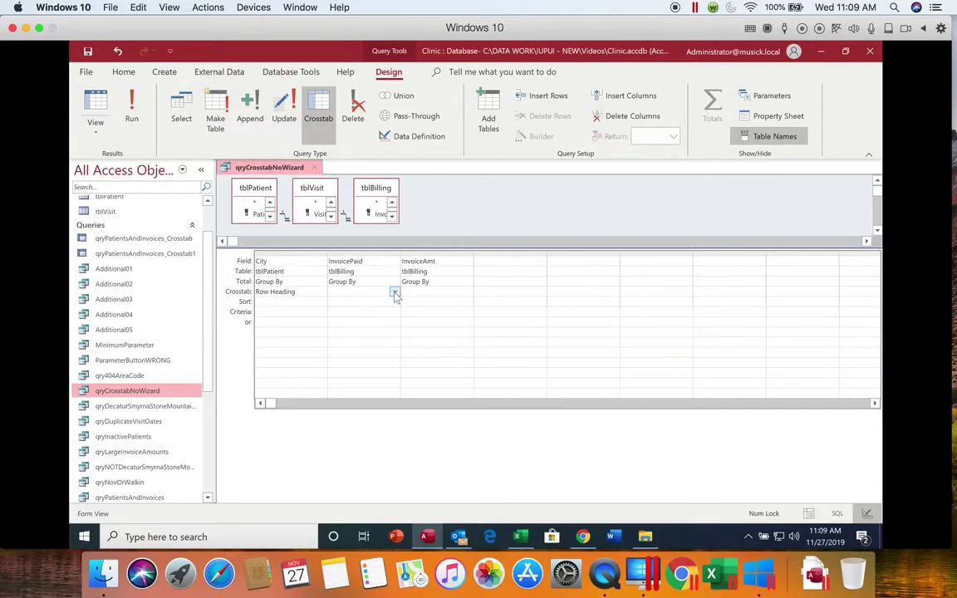
pyautogui.click(395, 292)
pyautogui.click(390, 313)
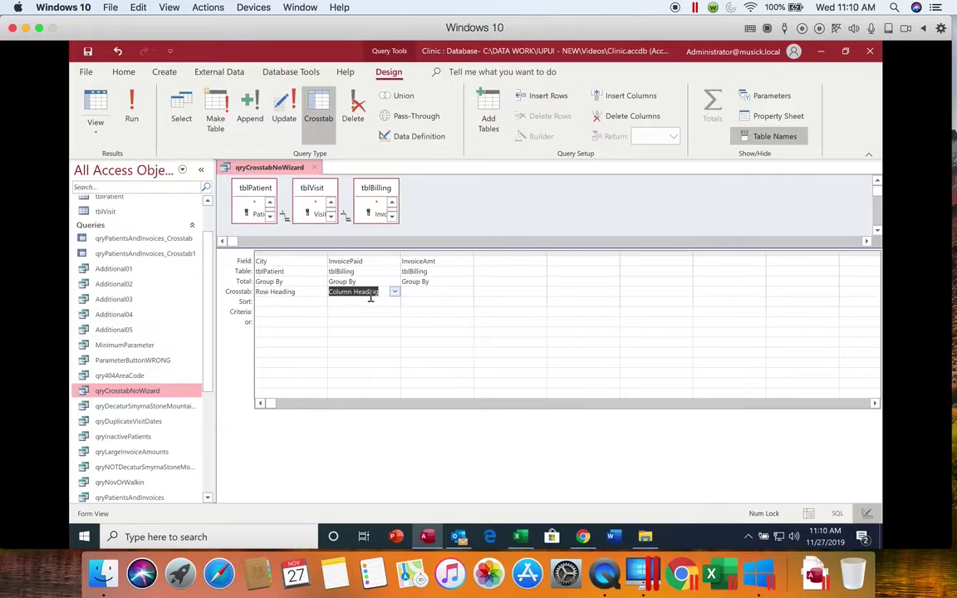
pyautogui.click(465, 292)
pyautogui.click(468, 292)
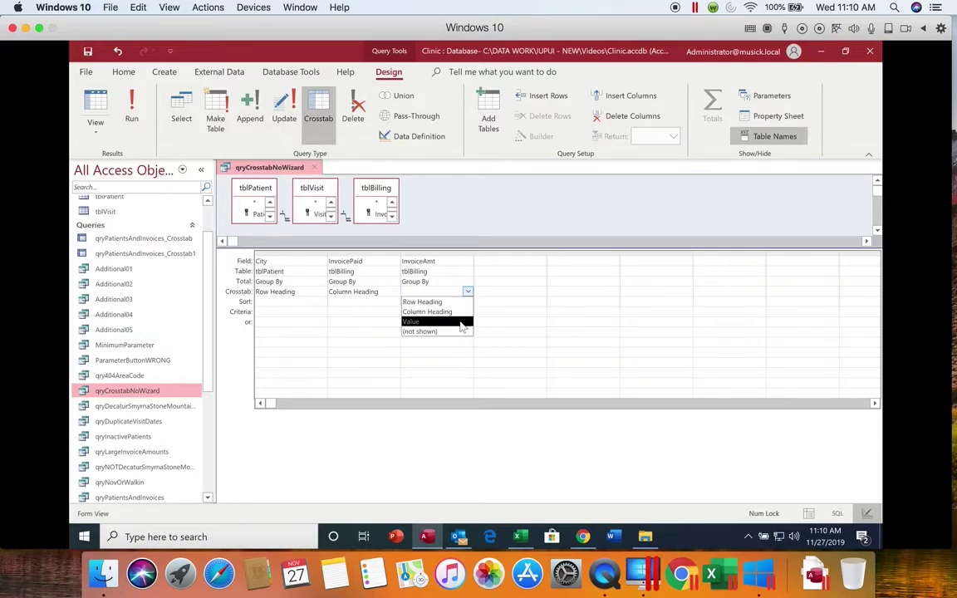
pyautogui.click(460, 321)
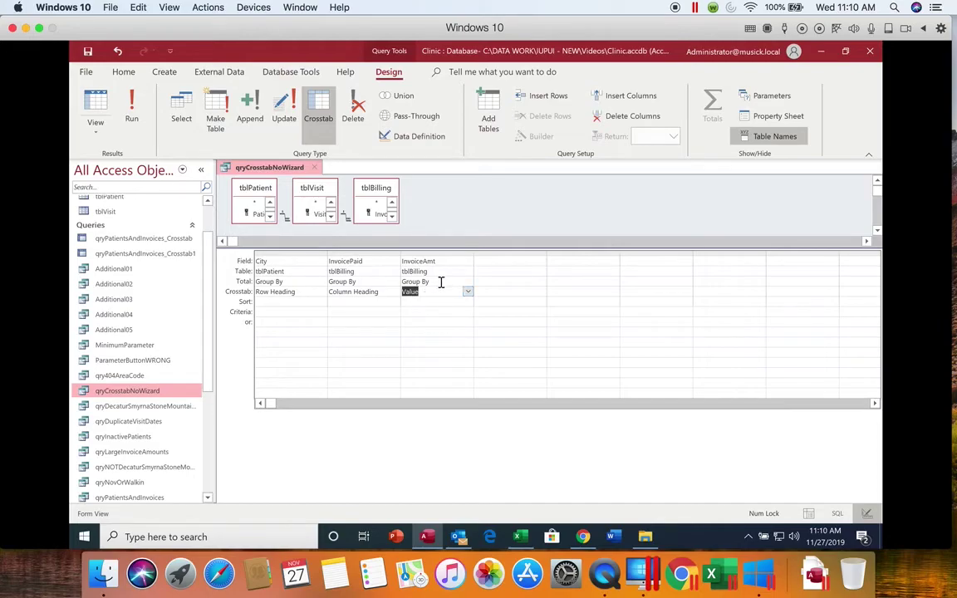
# Step: Set the Total of InvoiceAmt to Sum and run the crosstab query
pyautogui.click(441, 281)
pyautogui.click(469, 282)
pyautogui.click(457, 302)
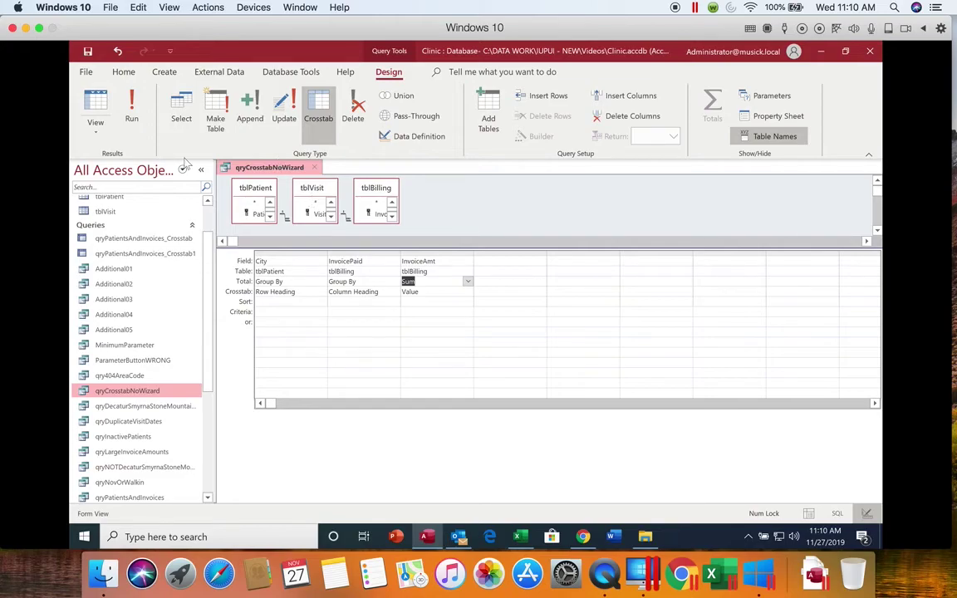
pyautogui.click(133, 119)
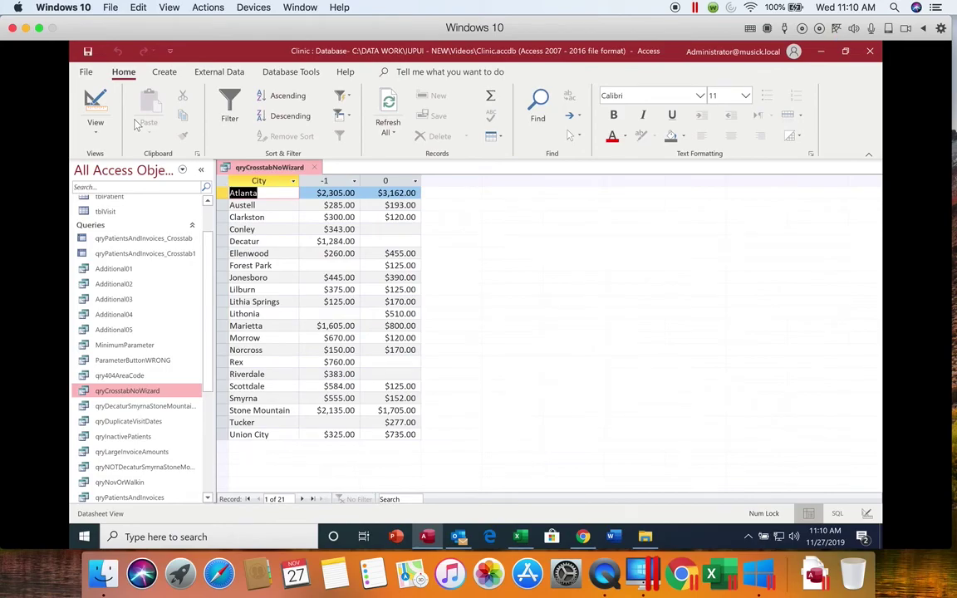